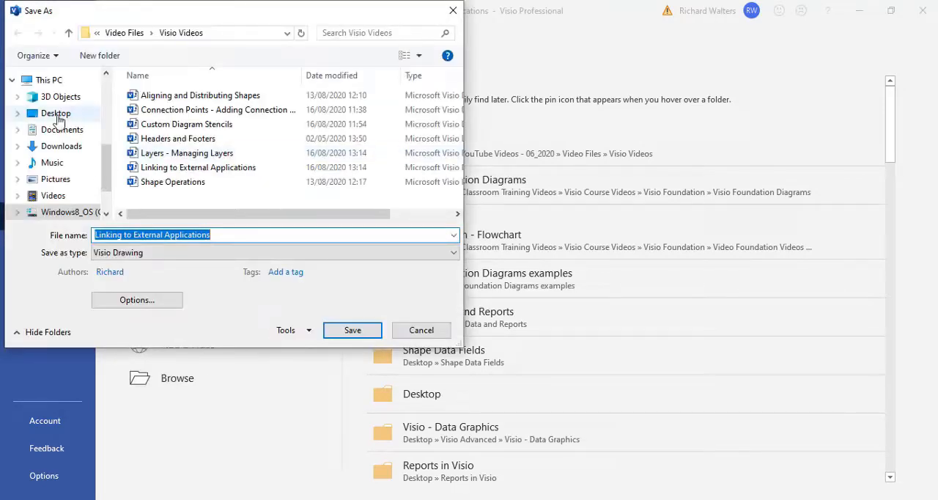
# Set the save location to the Desktop and the file type to JPEG File Interchange Format
pyautogui.click(57, 115)
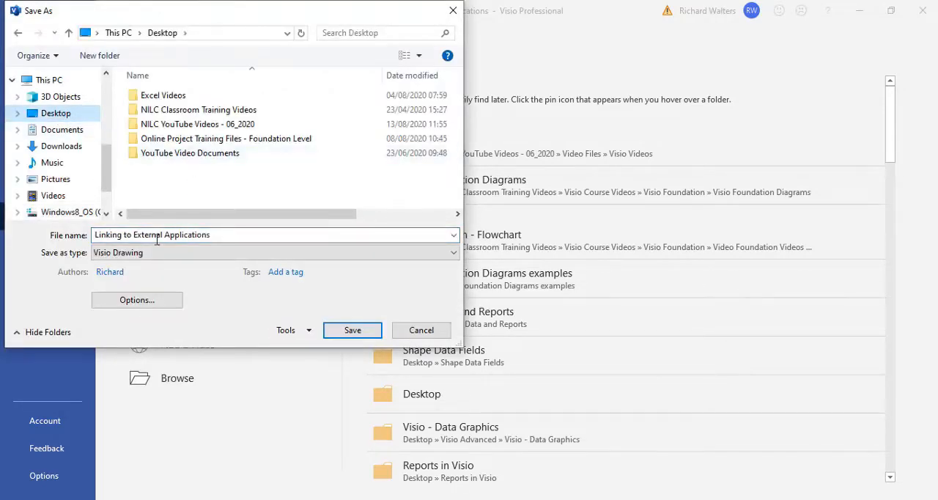
pyautogui.click(444, 254)
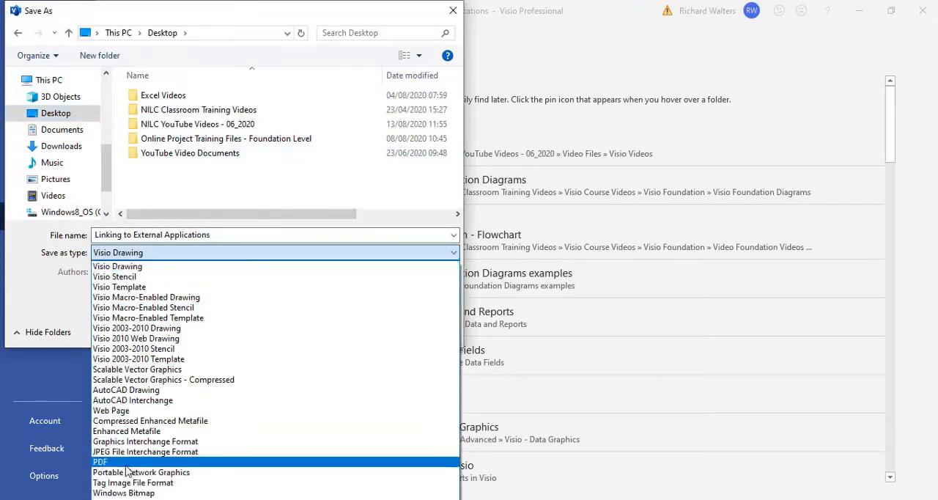
pyautogui.click(173, 451)
# Name the file "Project Management - Mind Mapping Diagram" and save it, accepting the default JPG output options
pyautogui.click(216, 235)
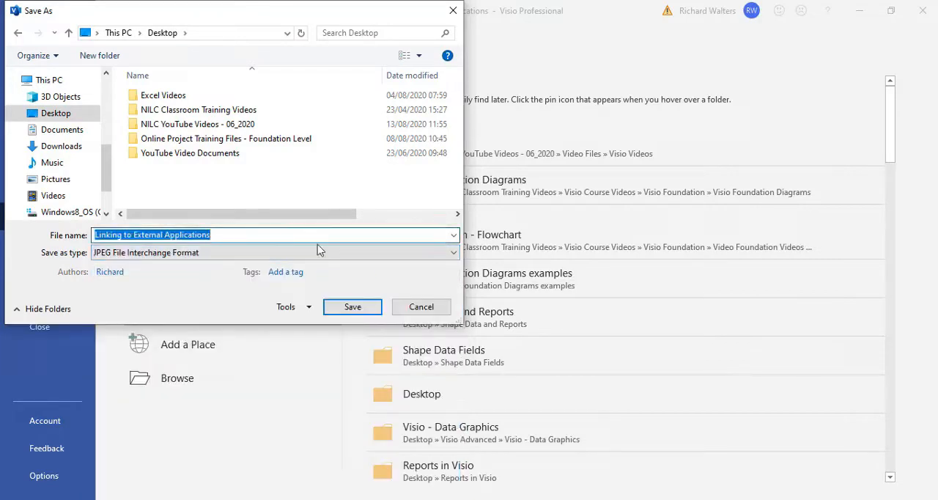
pyautogui.write('Mind Map')
pyautogui.press('BackSpace')
pyautogui.press('BackSpace')
pyautogui.press('BackSpace')
pyautogui.press('BackSpace')
pyautogui.press('BackSpace')
pyautogui.press('BackSpace')
pyautogui.press('BackSpace')
pyautogui.write('P')
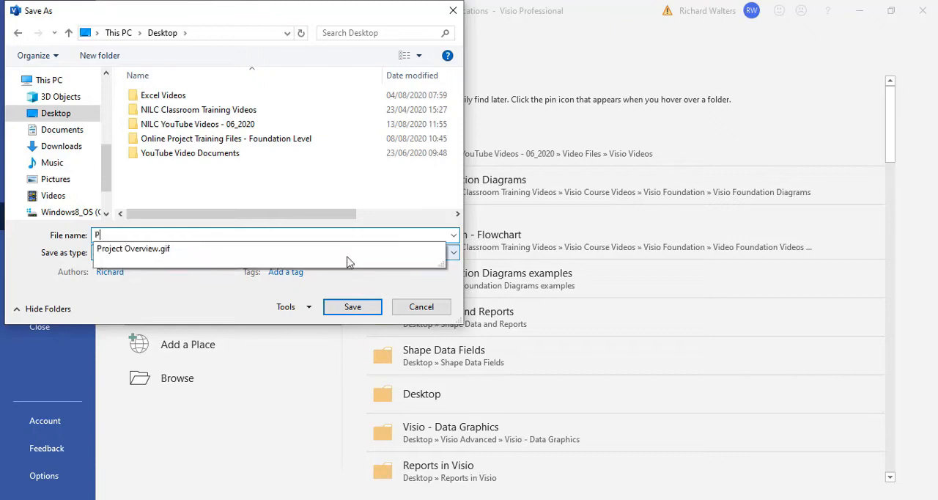
pyautogui.write('roject Management - Mind Mapping Diagram')
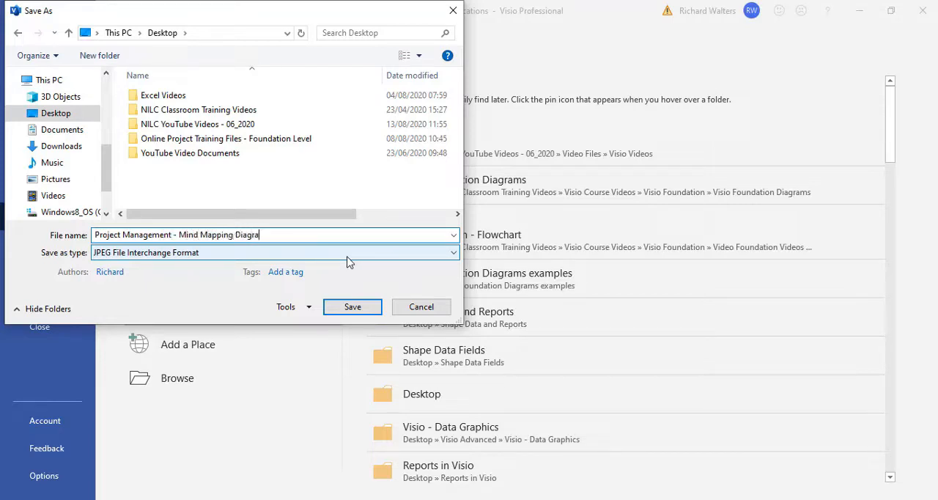
pyautogui.click(339, 313)
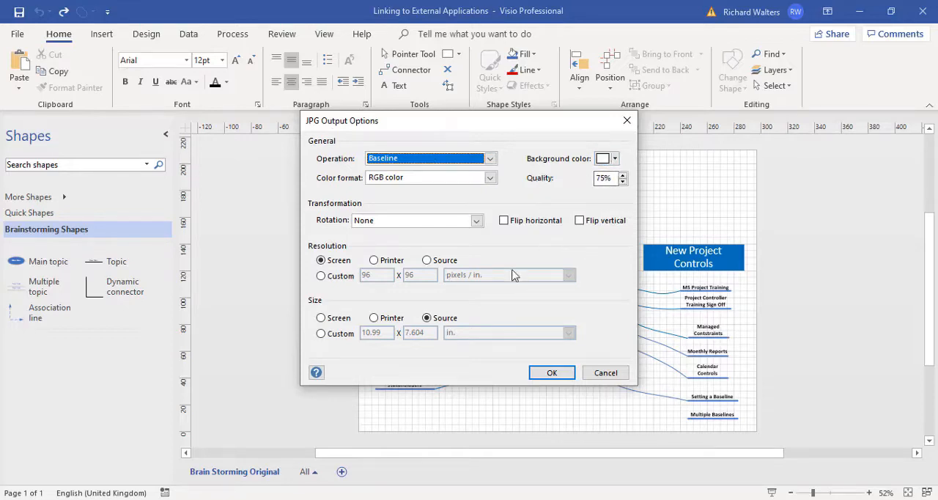
pyautogui.click(552, 374)
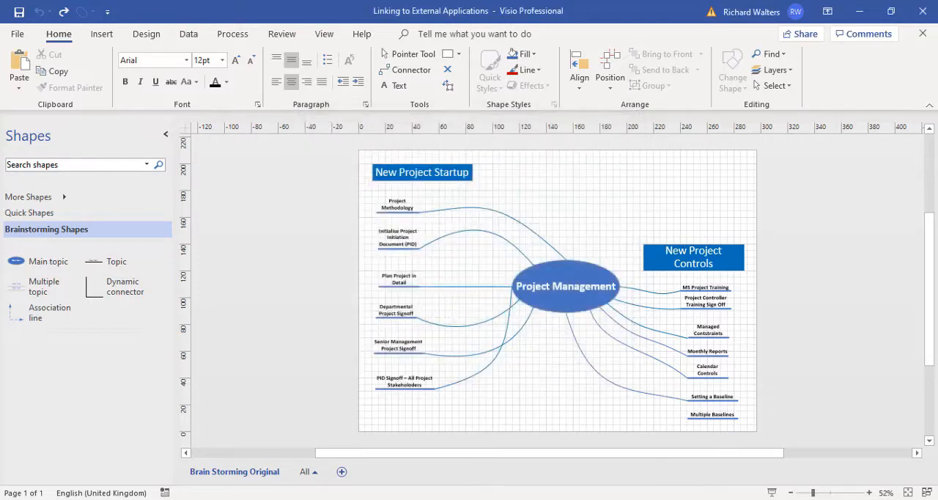
# Switch to the Word document and insert the Project Management - Mind Mapping Diagram JPG from the Desktop below the heading, using Insert and Link
pyautogui.hotkey('alt', 'Tab')
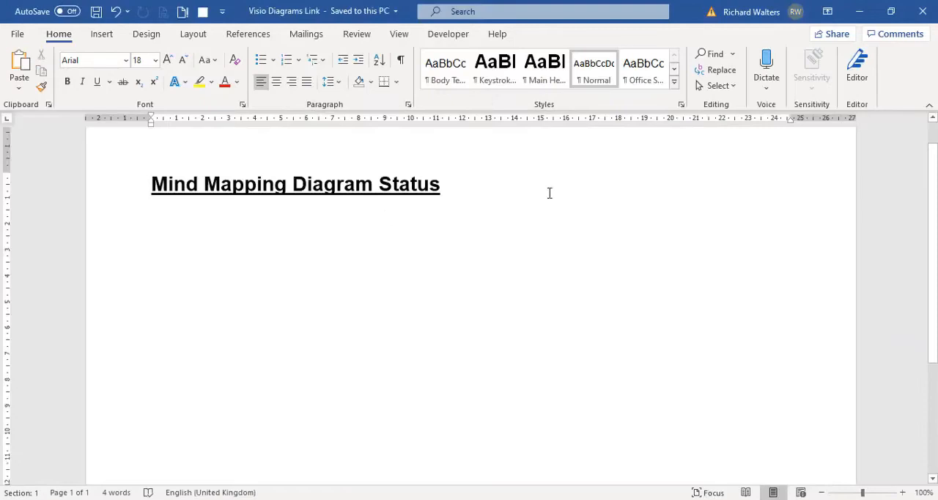
pyautogui.click(102, 35)
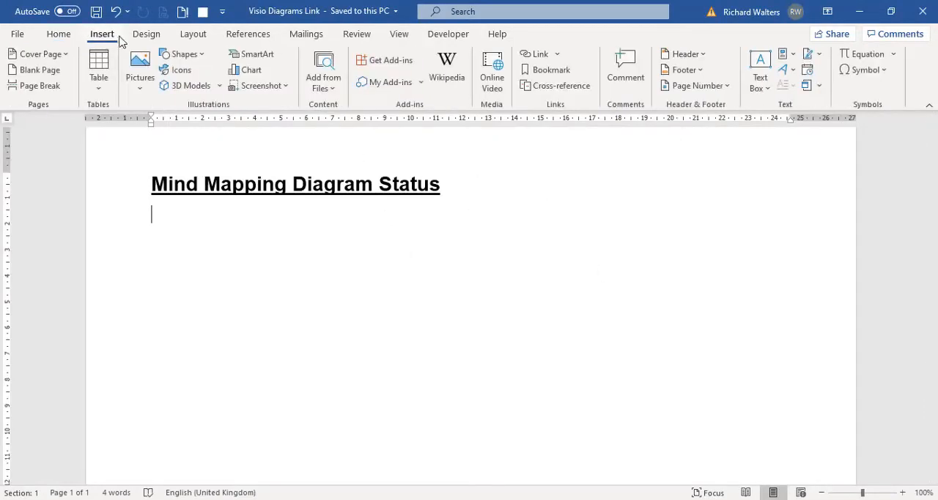
pyautogui.click(145, 87)
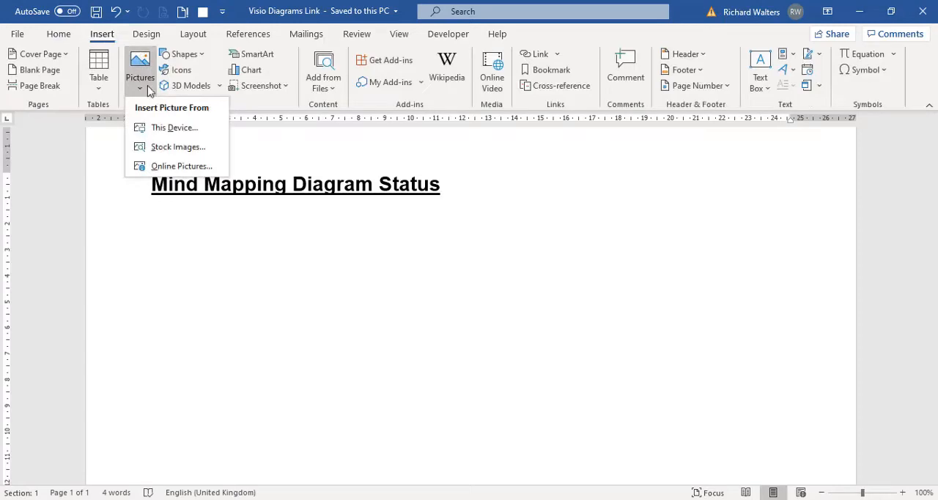
pyautogui.click(173, 128)
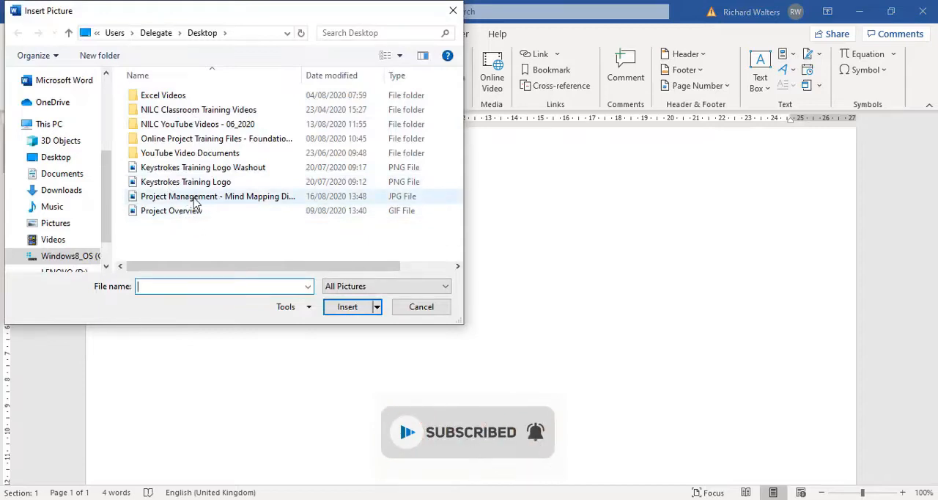
pyautogui.click(211, 198)
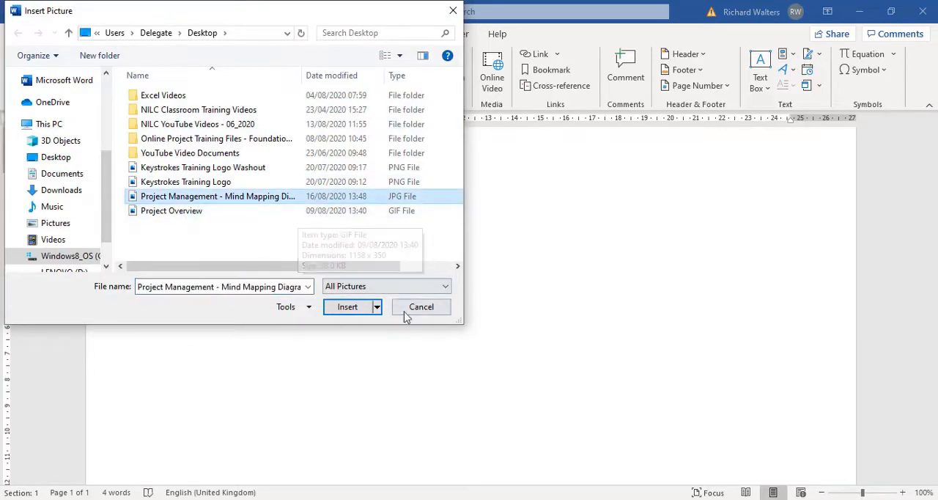
pyautogui.click(377, 307)
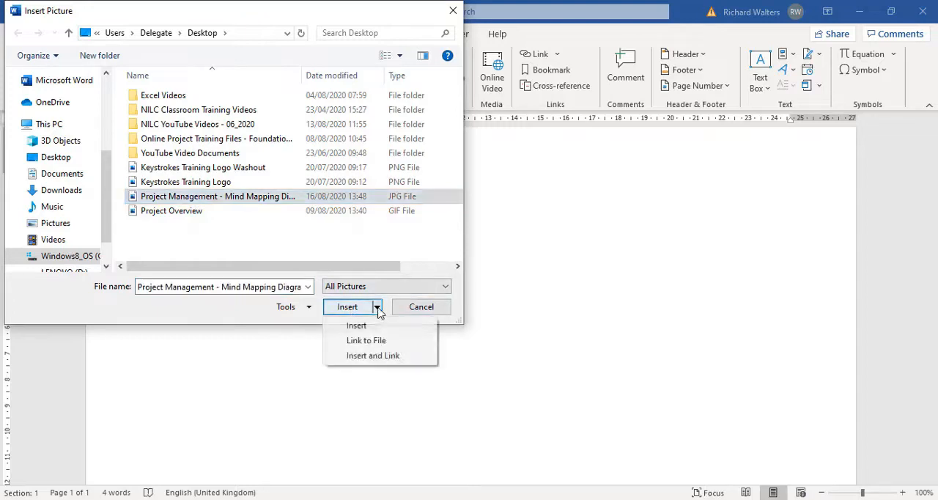
pyautogui.click(373, 356)
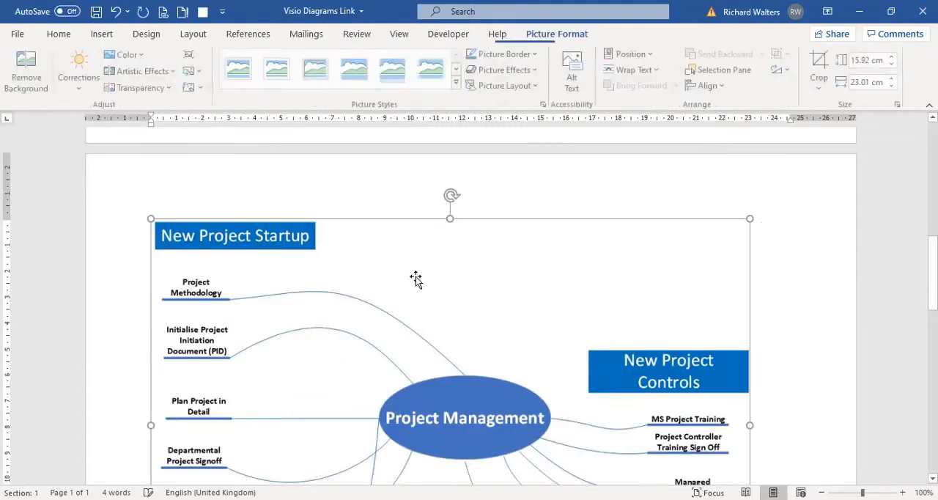
# Shrink the inserted diagram picture to about 13.2 cm high by 19 cm wide so it fits beneath the heading, and deselect it
pyautogui.scroll(-5, 415, 272)
pyautogui.moveTo(750, 435); pyautogui.dragTo(608, 365)
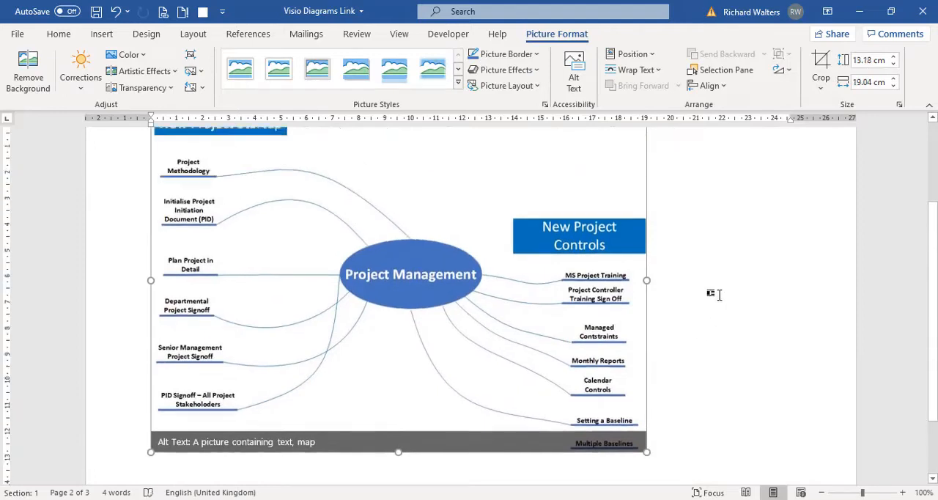
pyautogui.scroll(3, 714, 297)
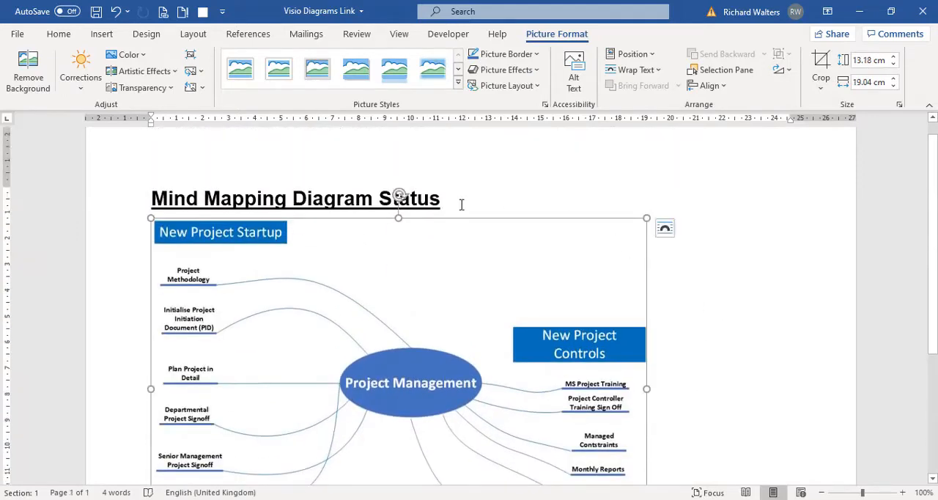
pyautogui.click(461, 204)
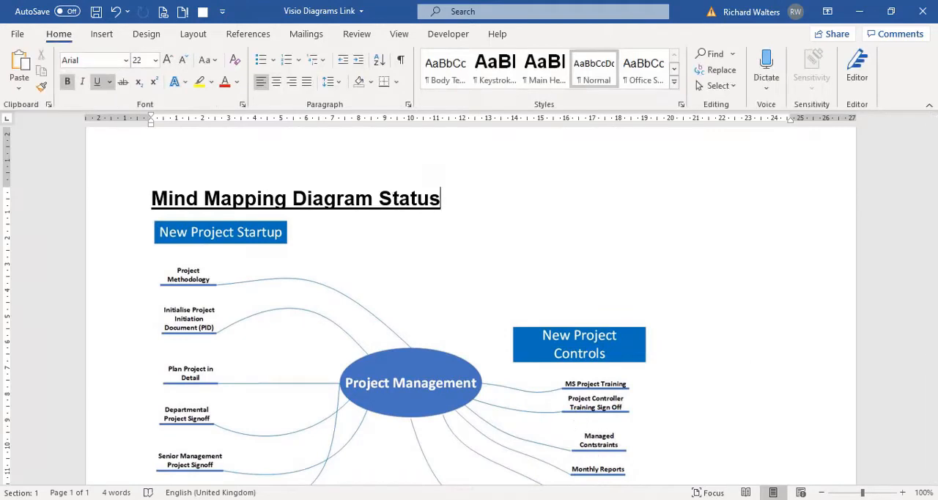
# Switch to Visio, apply the Gemstone theme to the mind map, and make the New Project Startup box taller to fit its text
pyautogui.hotkey('alt', 'Tab')
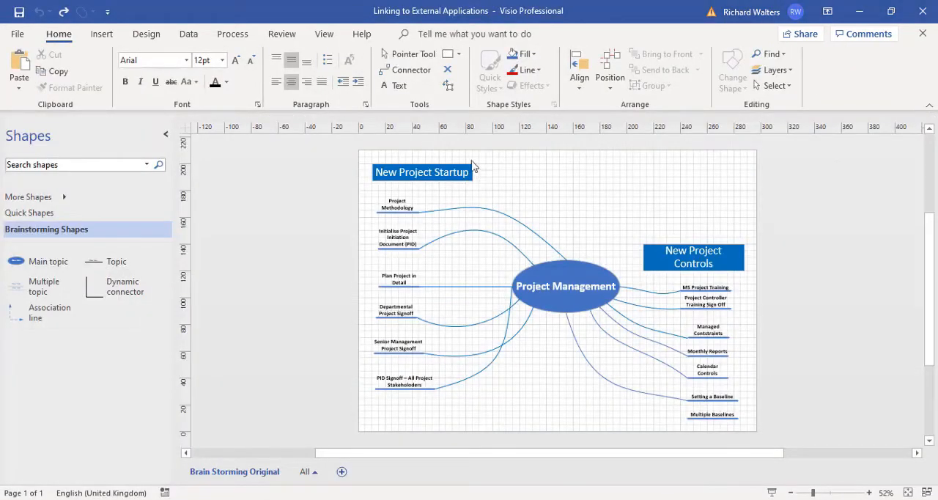
pyautogui.click(162, 35)
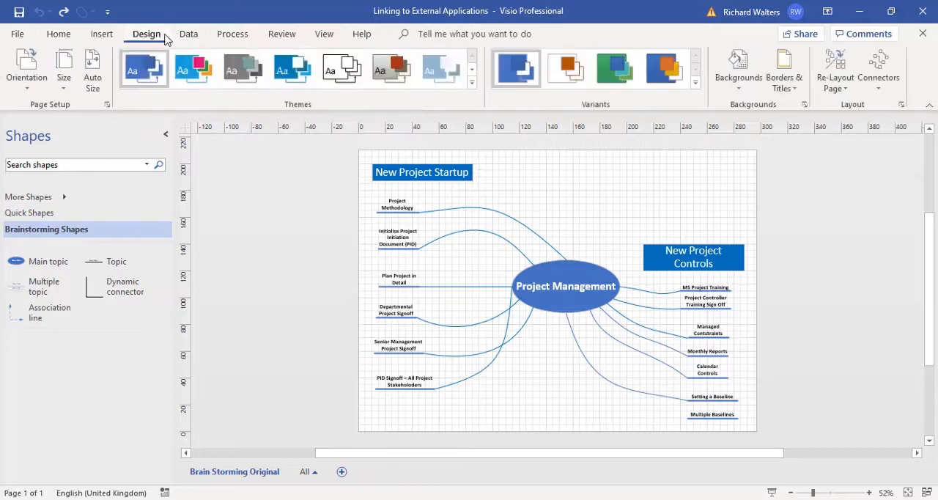
pyautogui.click(472, 84)
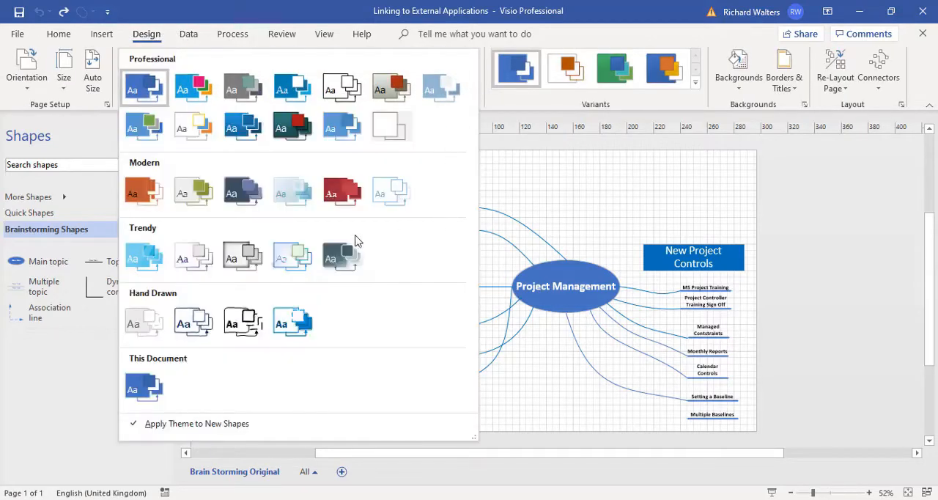
pyautogui.click(336, 198)
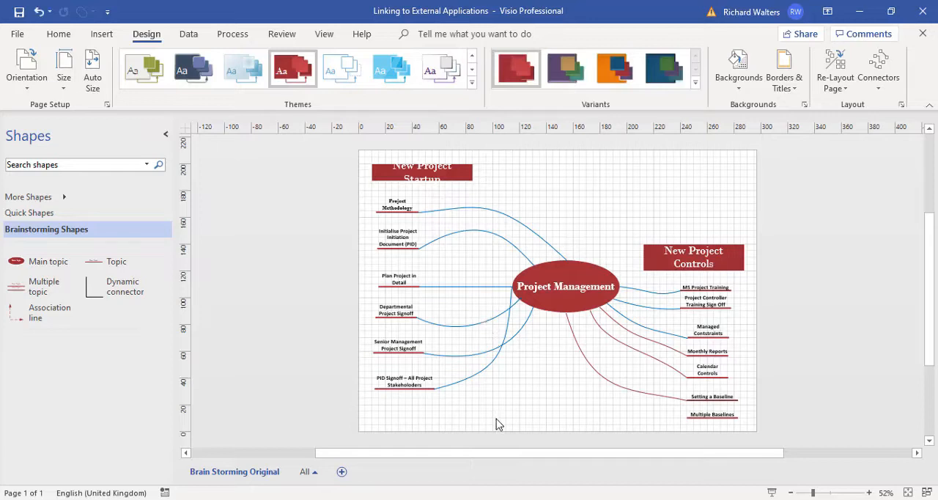
pyautogui.click(438, 180)
pyautogui.click(563, 189)
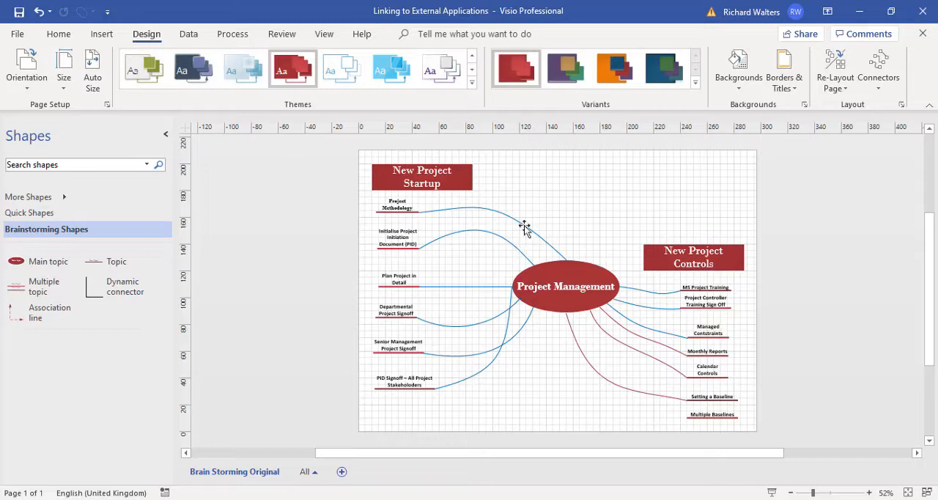
# Save the diagram as a JPEG on the Desktop, replacing Project Management - Mind Mapping Diagram and keeping the default output options
pyautogui.click(17, 34)
pyautogui.click(17, 216)
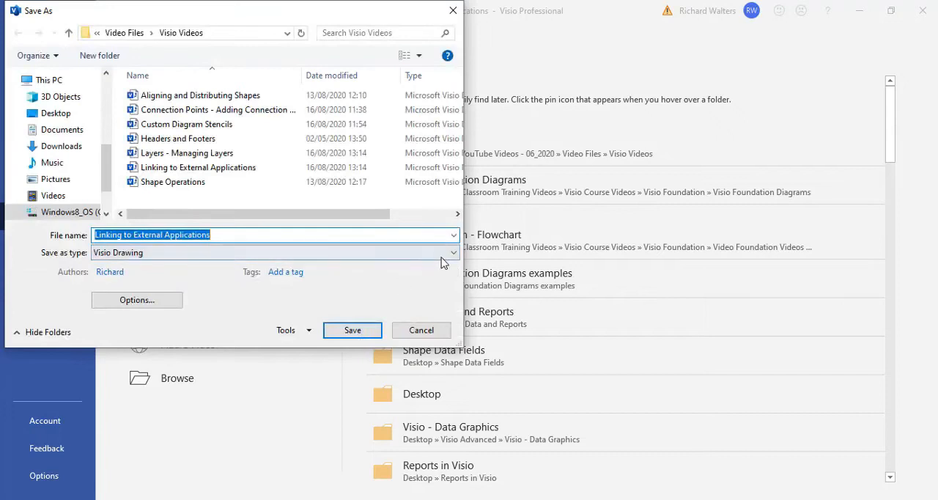
pyautogui.click(453, 254)
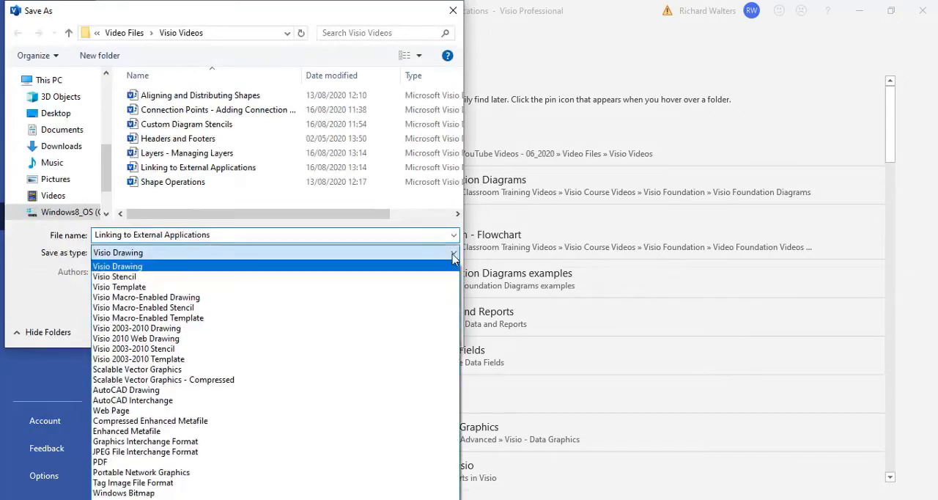
pyautogui.click(131, 452)
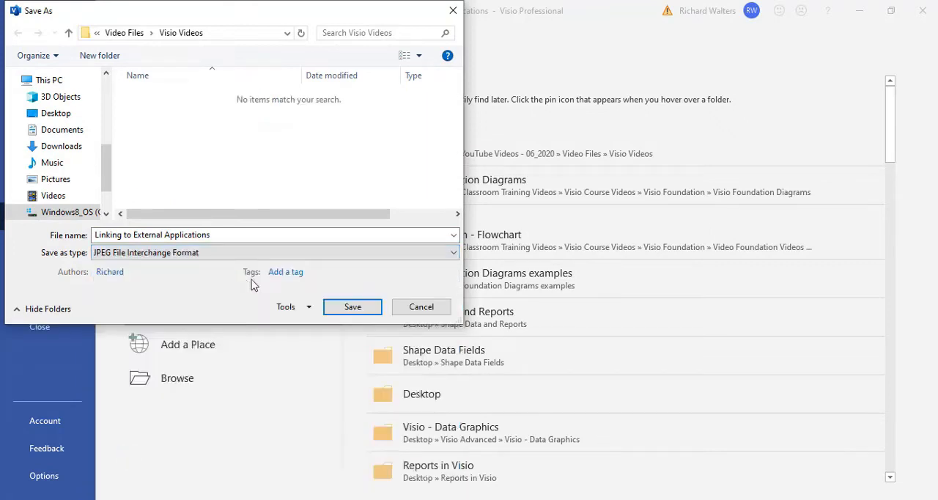
pyautogui.click(66, 114)
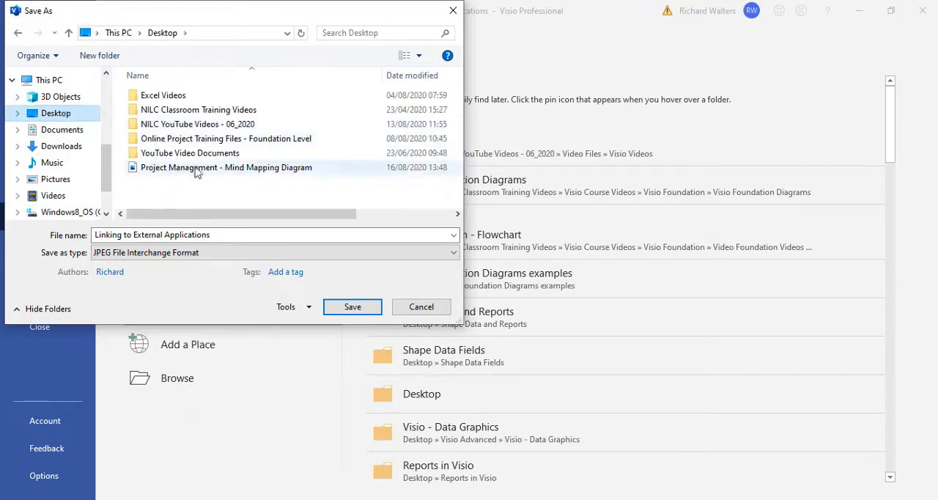
pyautogui.click(241, 171)
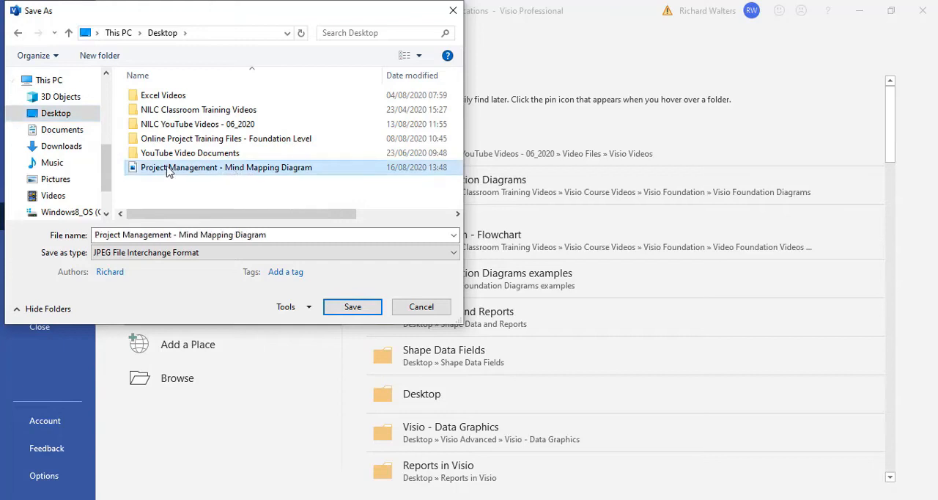
pyautogui.click(350, 307)
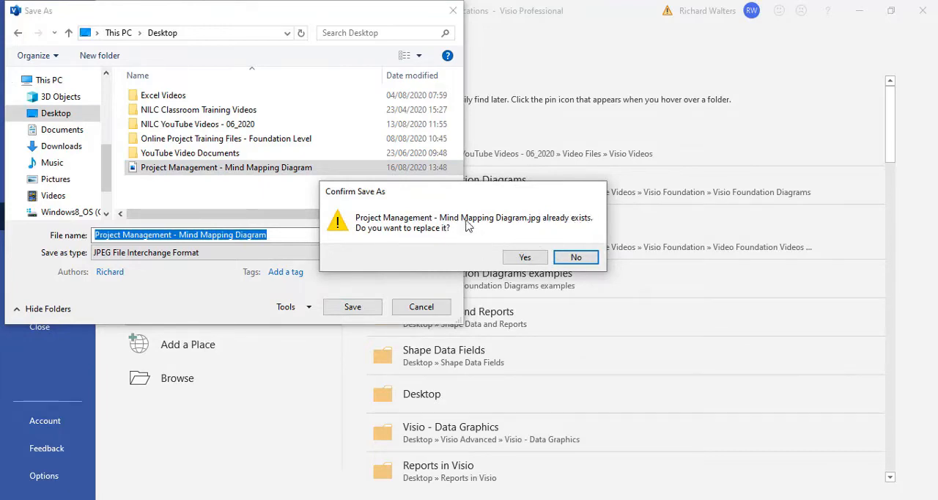
pyautogui.click(525, 258)
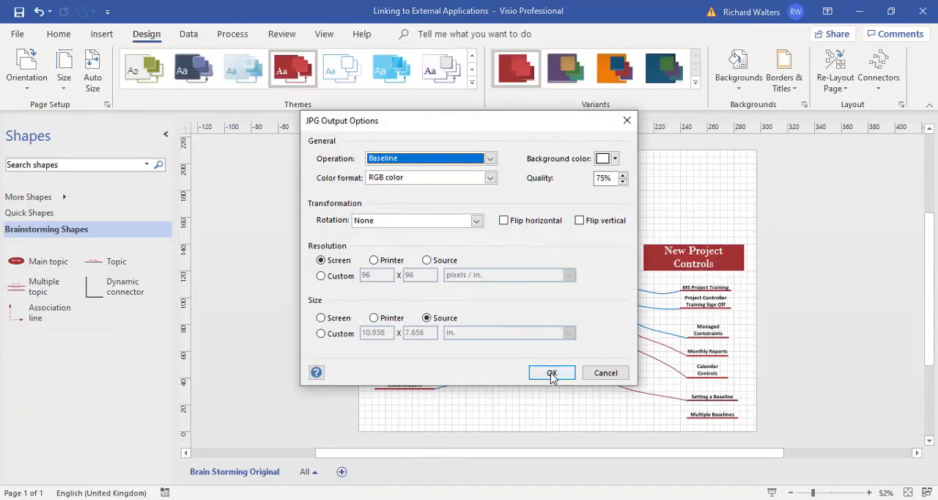
pyautogui.click(552, 374)
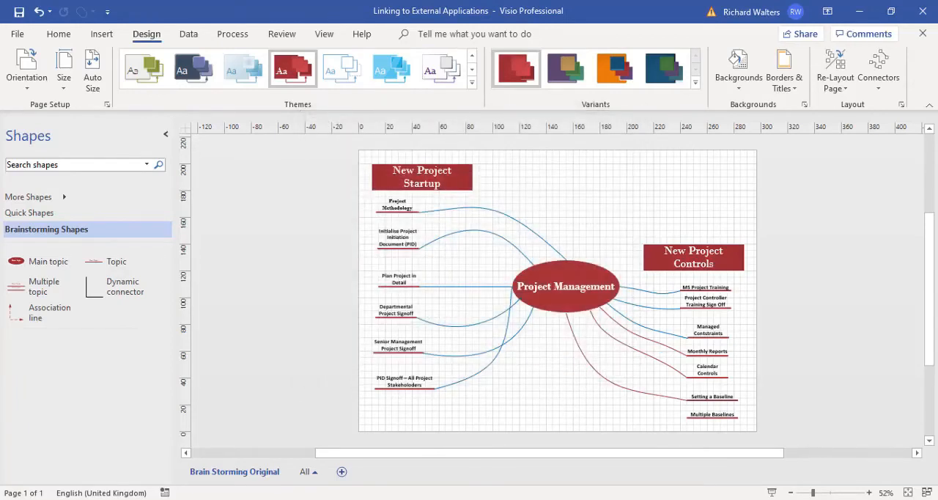
# Switch to the Word document and update the linked mind map picture from its source file
pyautogui.hotkey('alt', 'Tab')
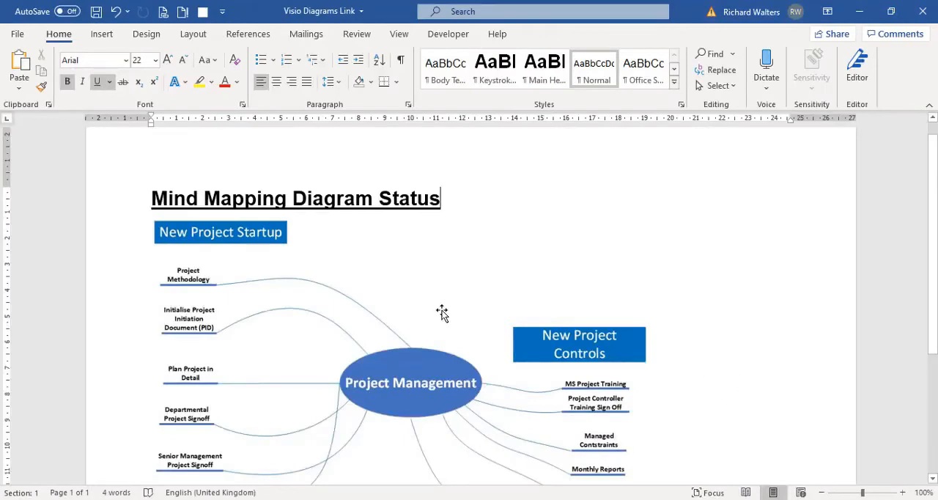
pyautogui.click(388, 290)
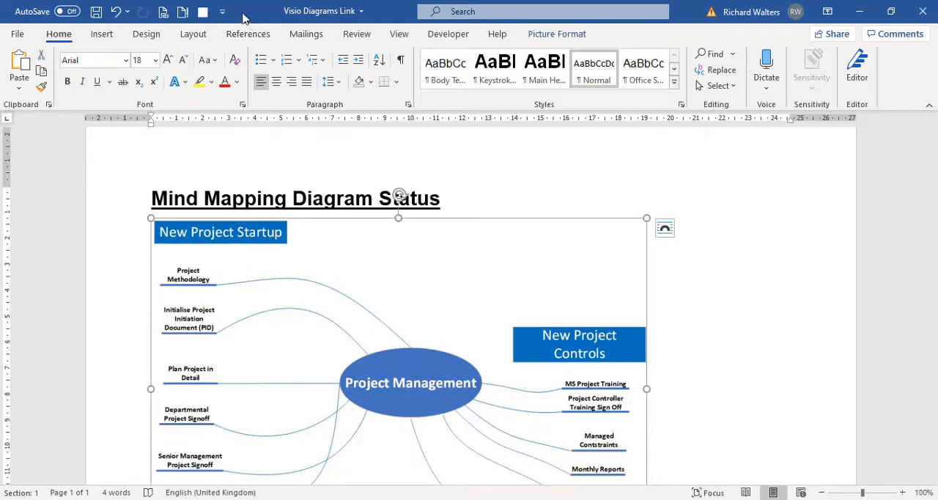
pyautogui.click(183, 12)
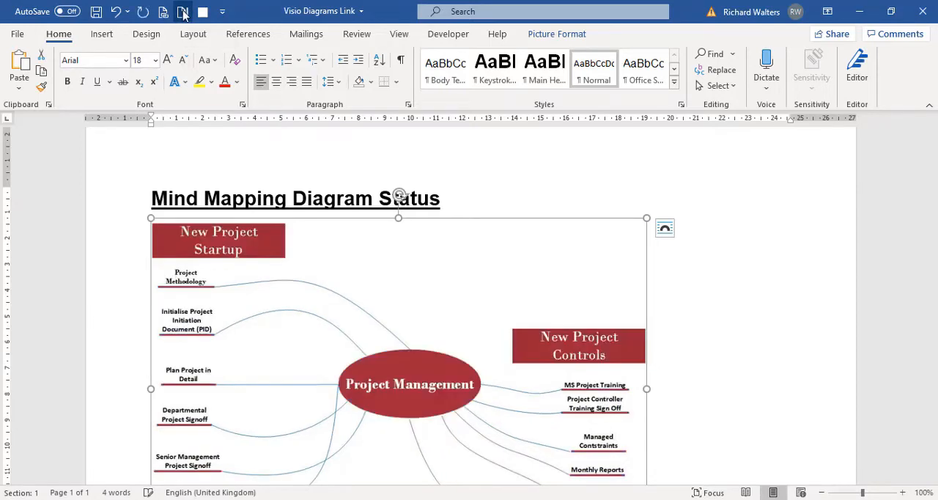